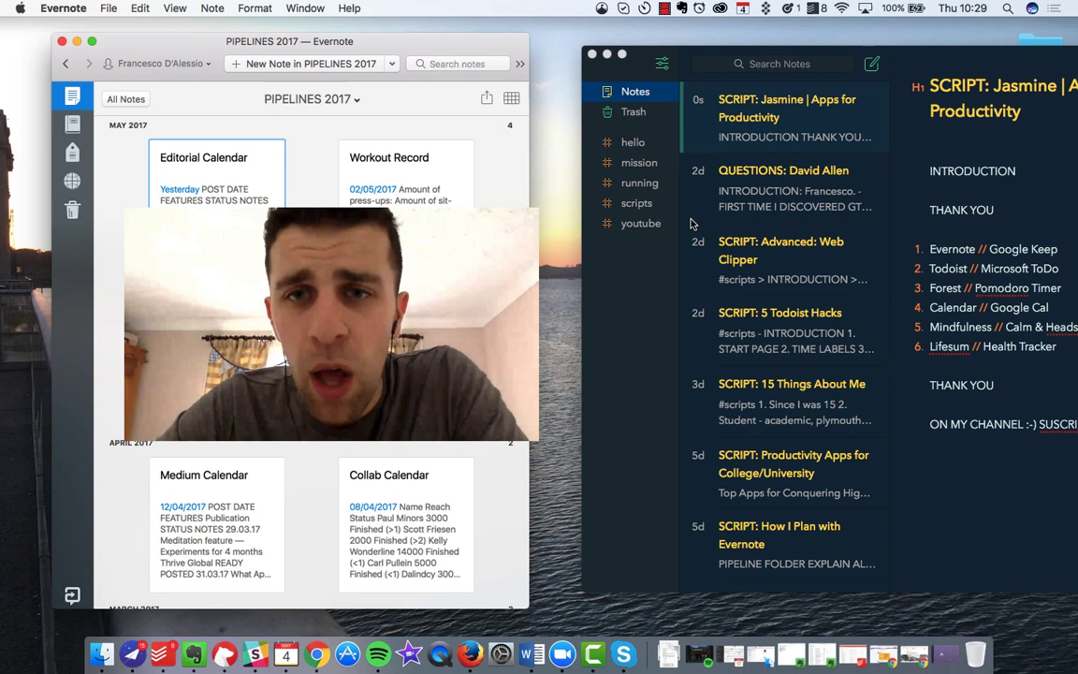
Move Bear over Evernote and browse notes like 'QUESTIONS: David Allen' and 'SCRIPT: Advanced: Web Clipper'.
{"action": "left_click_drag", "start_coordinate": [660, 52], "coordinate": [374, 52]}
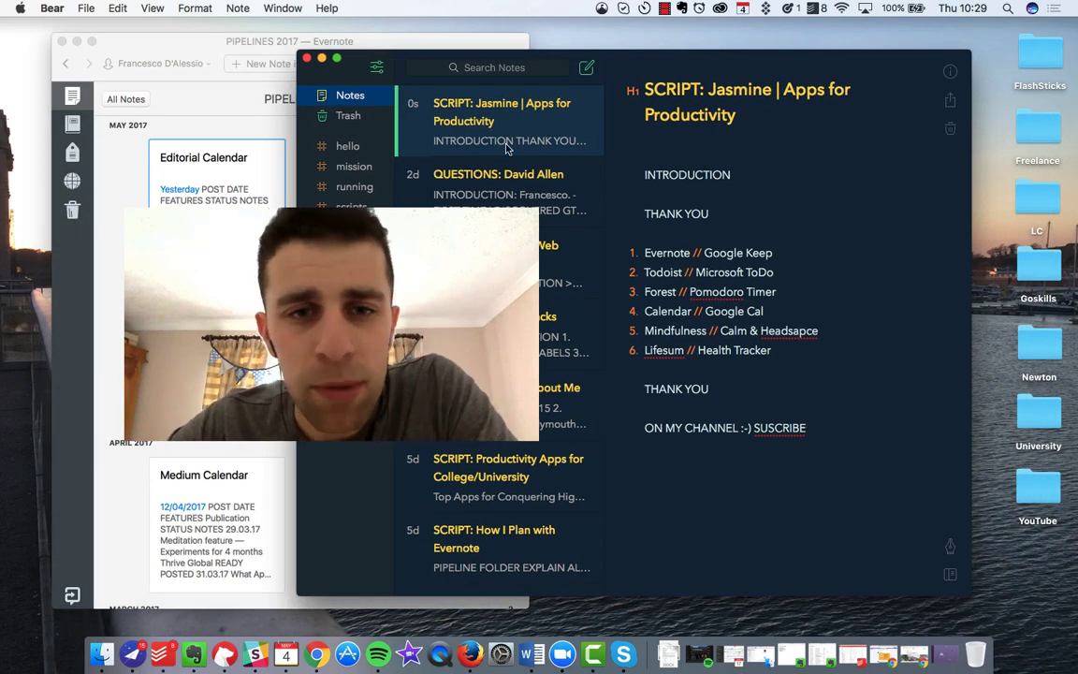
{"action": "scroll", "coordinate": [505, 148], "scroll_direction": "down", "scroll_amount": 10}
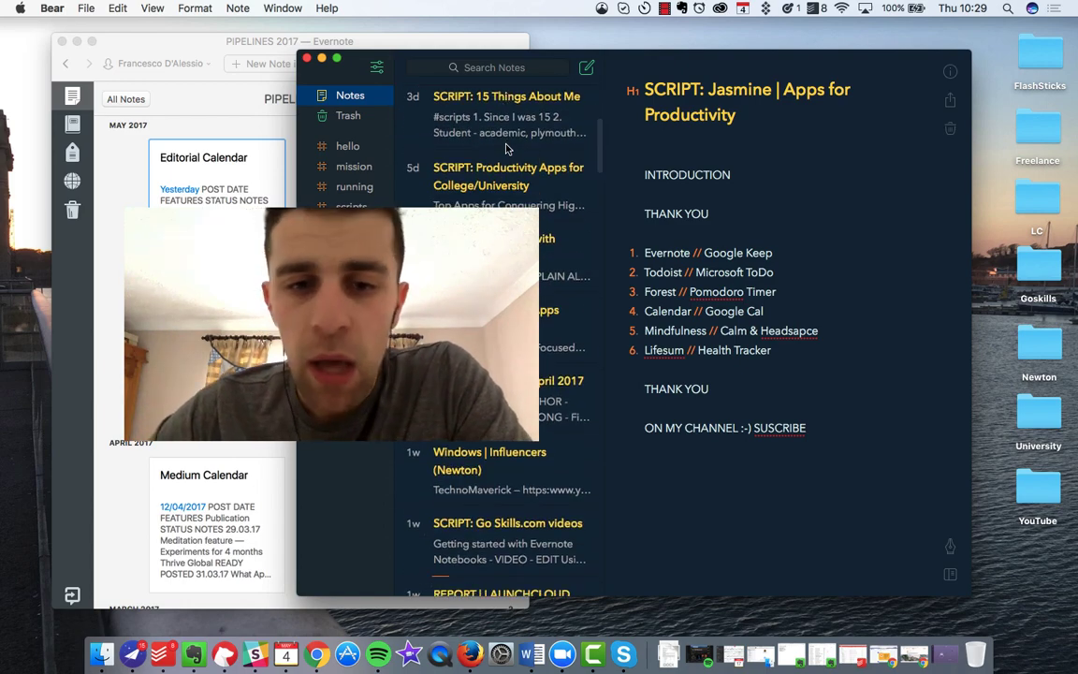
{"action": "scroll", "coordinate": [505, 148], "scroll_direction": "down", "scroll_amount": 10}
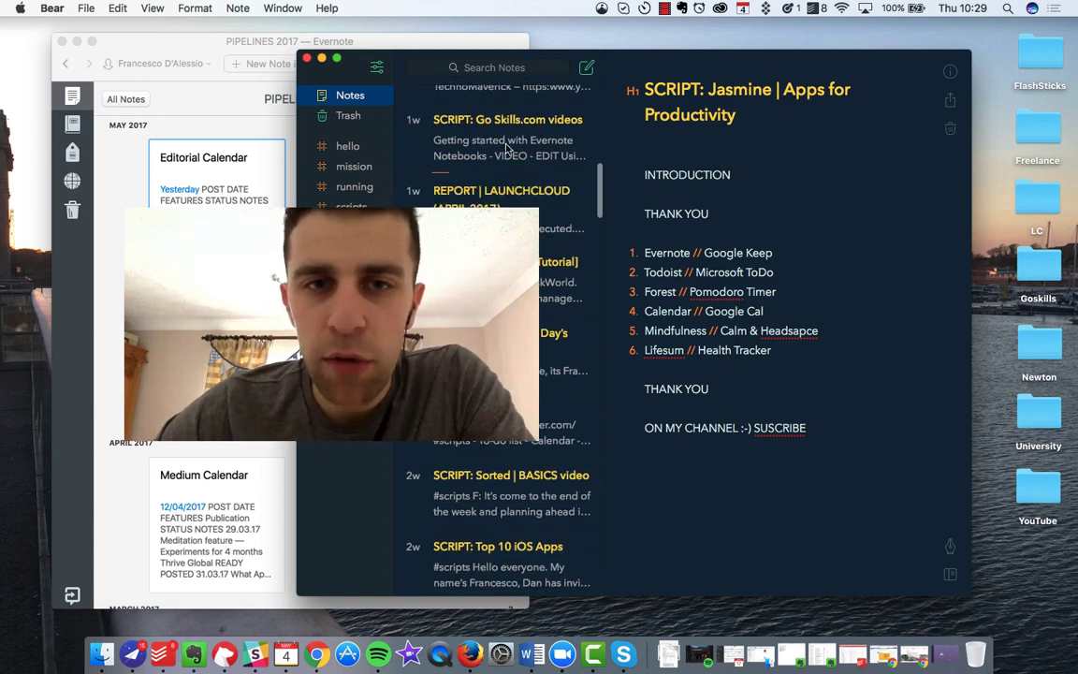
{"action": "scroll", "coordinate": [510, 150], "scroll_direction": "up", "scroll_amount": 20}
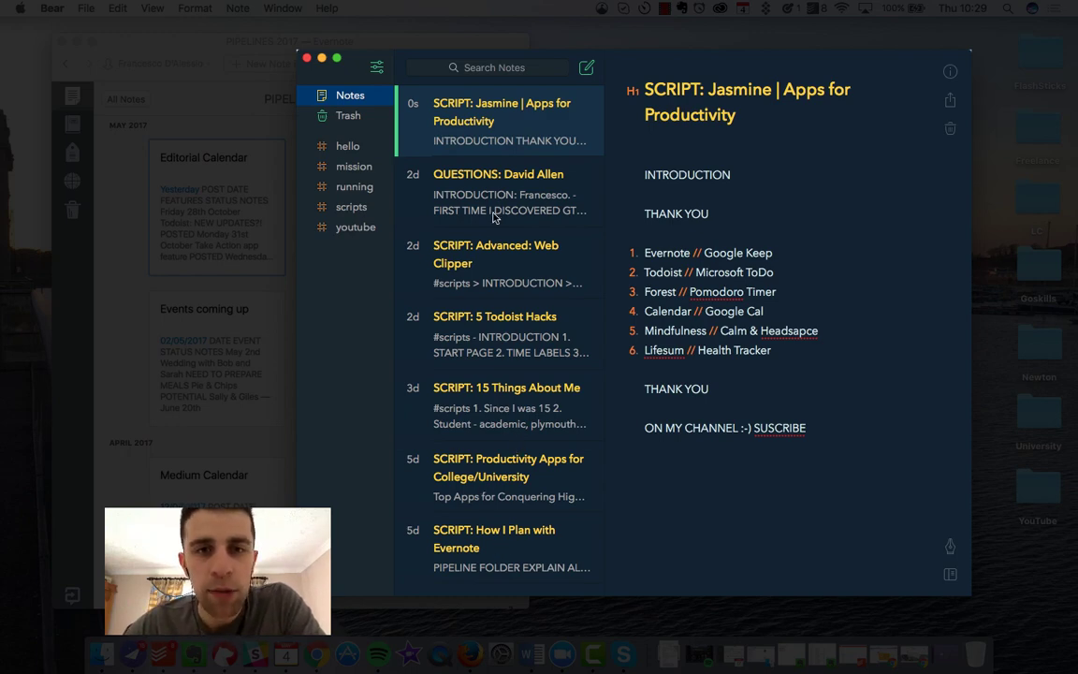
{"action": "left_click", "coordinate": [446, 194]}
{"action": "scroll", "coordinate": [638, 346], "scroll_direction": "down", "scroll_amount": 5}
{"action": "scroll", "coordinate": [638, 346], "scroll_direction": "up", "scroll_amount": 3}
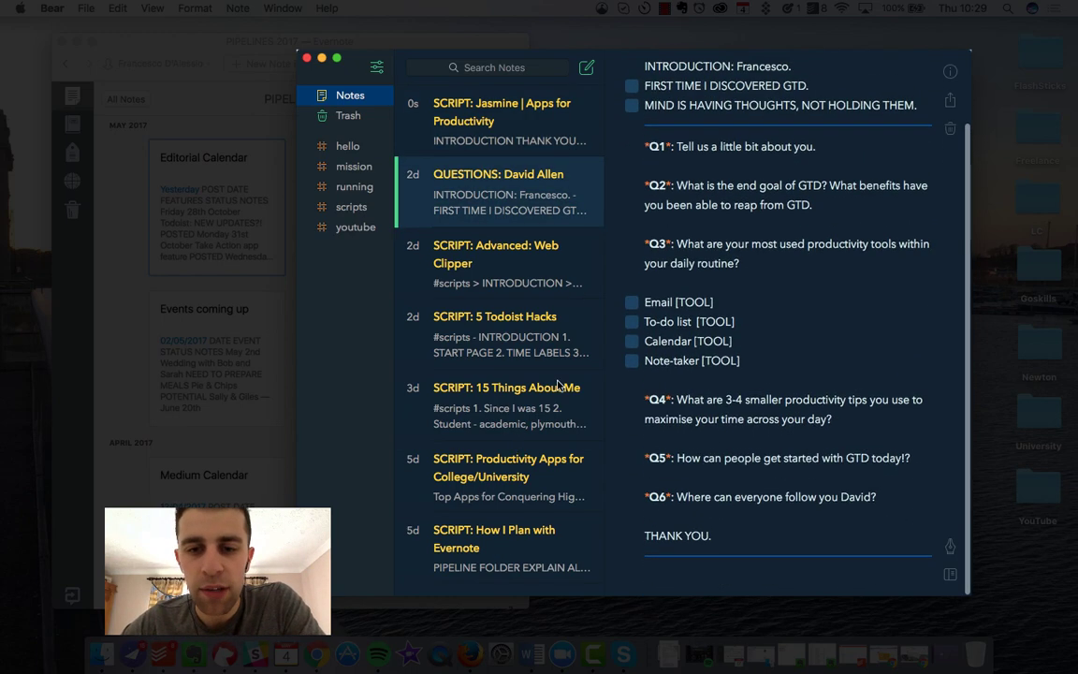
{"action": "left_click", "coordinate": [478, 271]}
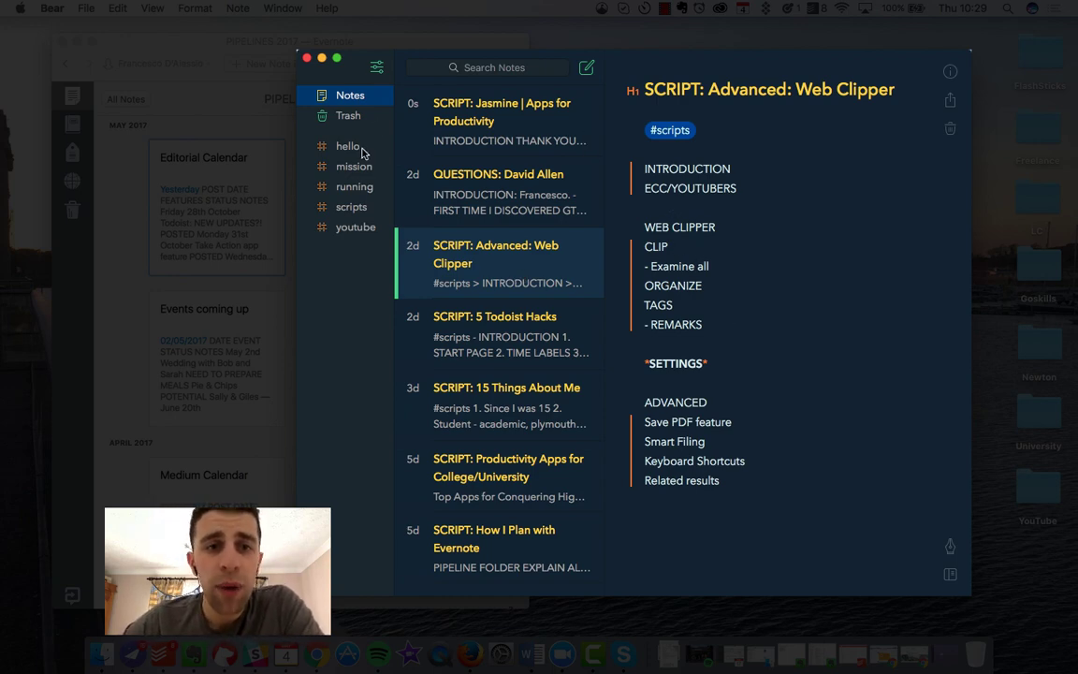
Filter by the scripts and youtube tags, then return to all 64 notes.
{"action": "left_click", "coordinate": [352, 208]}
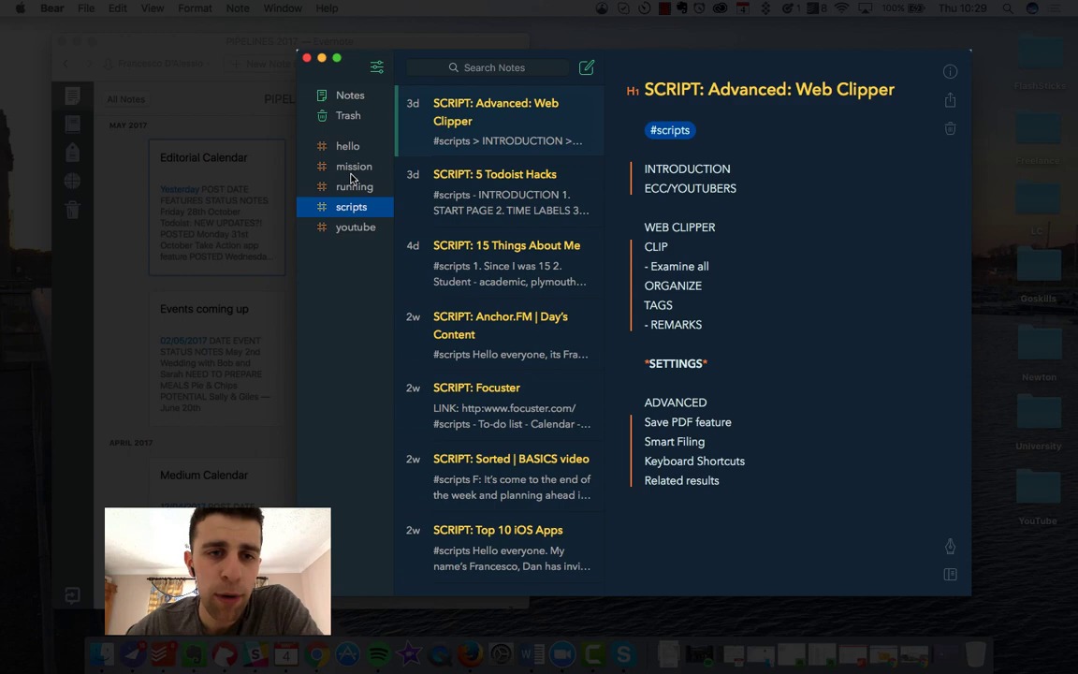
{"action": "left_click", "coordinate": [353, 228]}
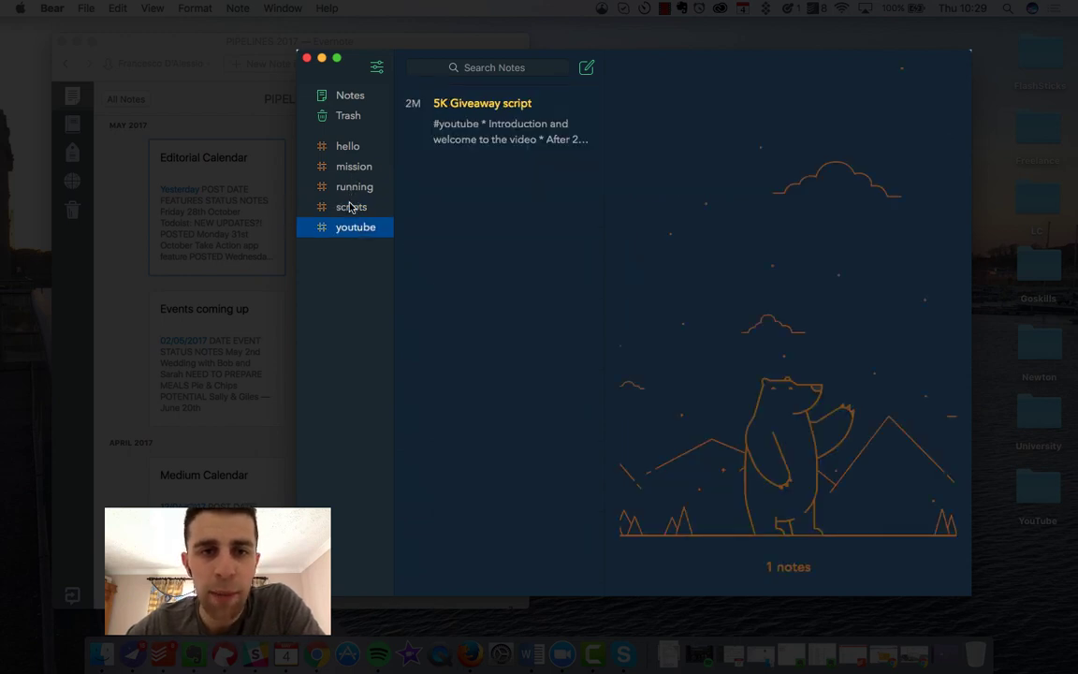
{"action": "left_click", "coordinate": [351, 207]}
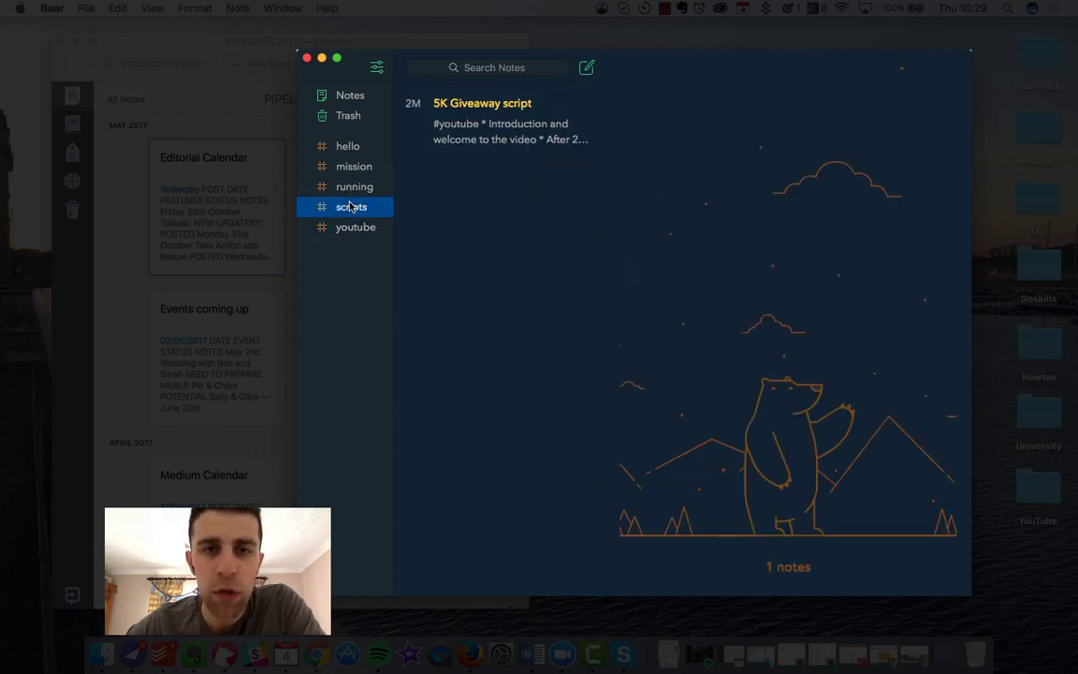
{"action": "left_click", "coordinate": [351, 97]}
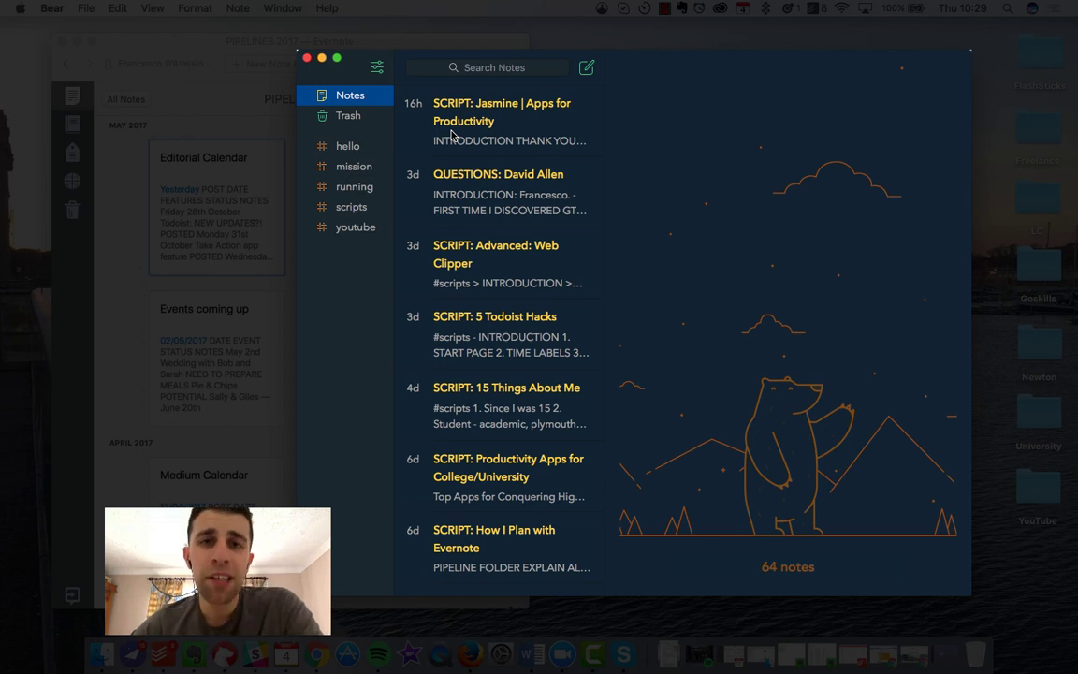
{"action": "key", "text": "XF86MonBrightnessUp"}
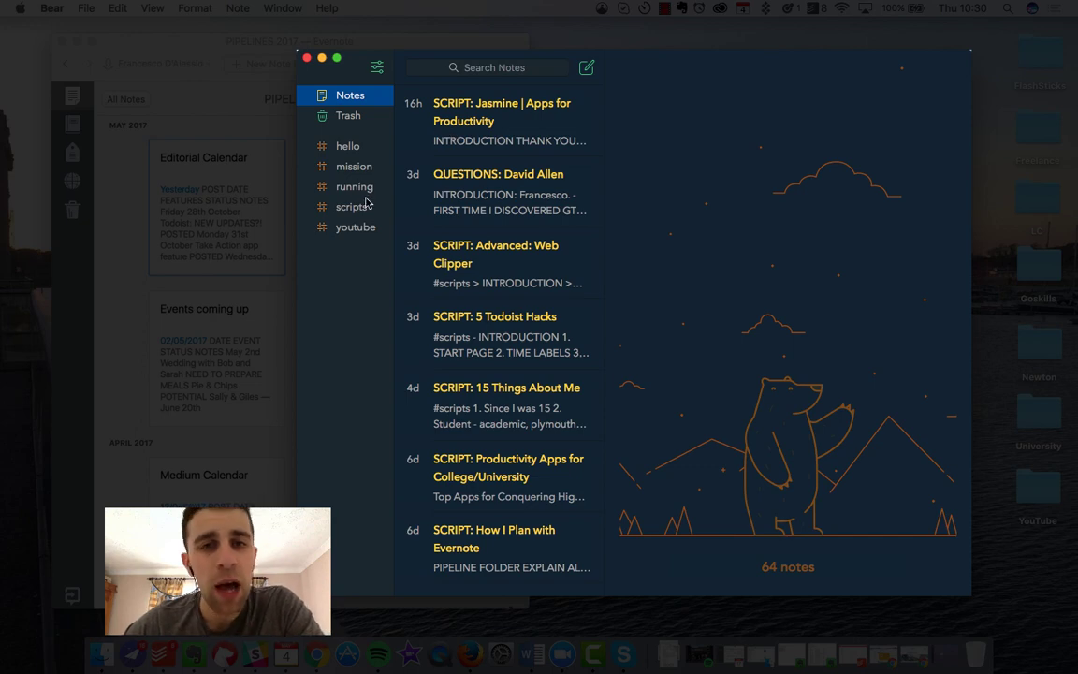
Create a new note titled 'SCRIPT: Bear and Evernote use'.
{"action": "left_click", "coordinate": [587, 68]}
{"action": "type", "text": "SCR"}
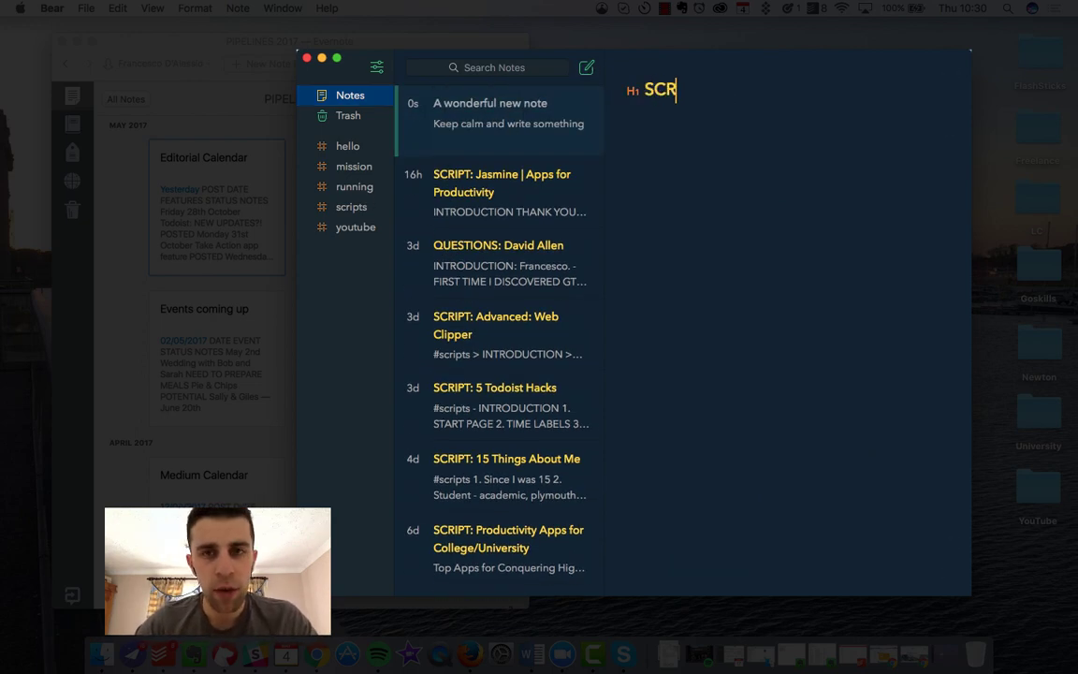
{"action": "type", "text": "IPT: "}
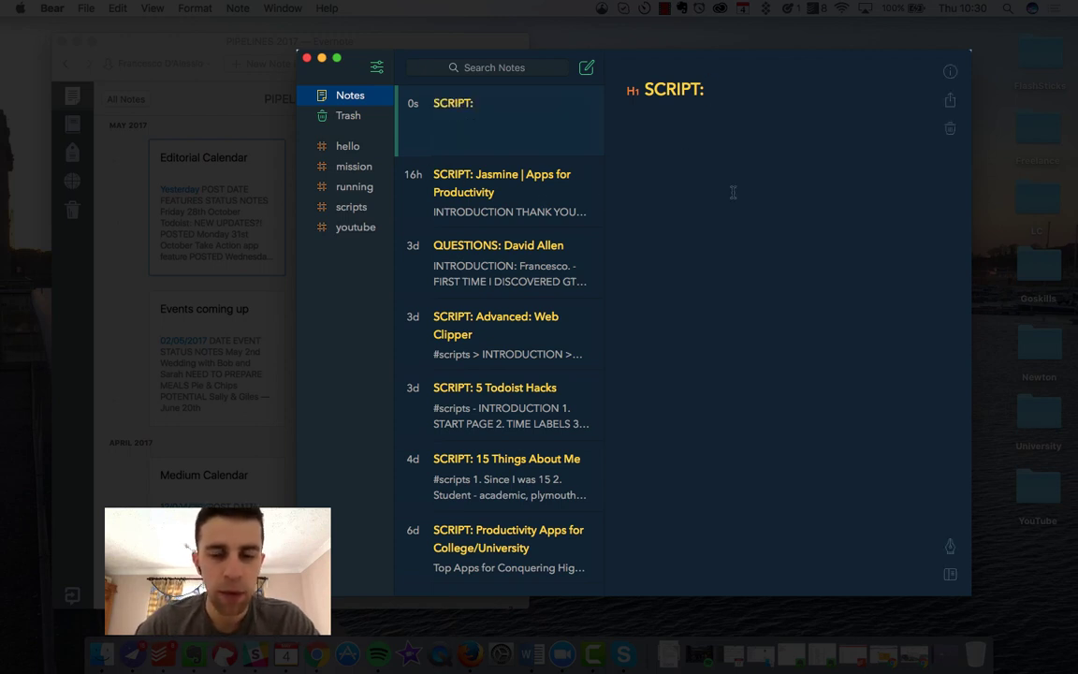
{"action": "type", "text": "Bear and Evenrot"}
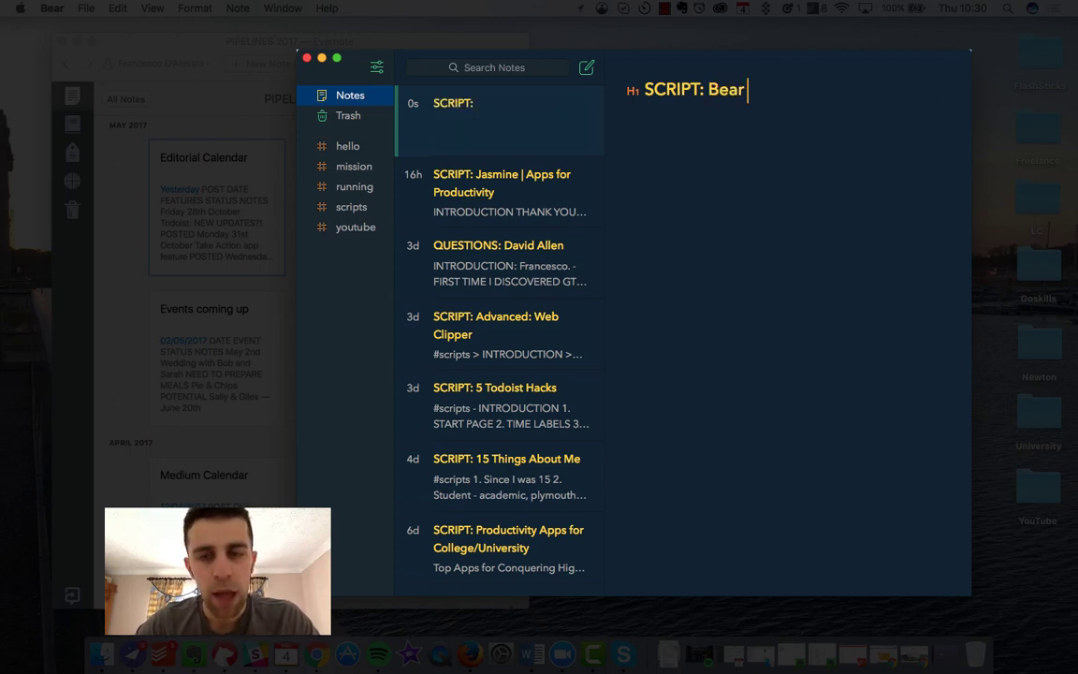
{"action": "key", "text": "BackSpace"}
{"action": "key", "text": "BackSpace"}
{"action": "key", "text": "BackSpace"}
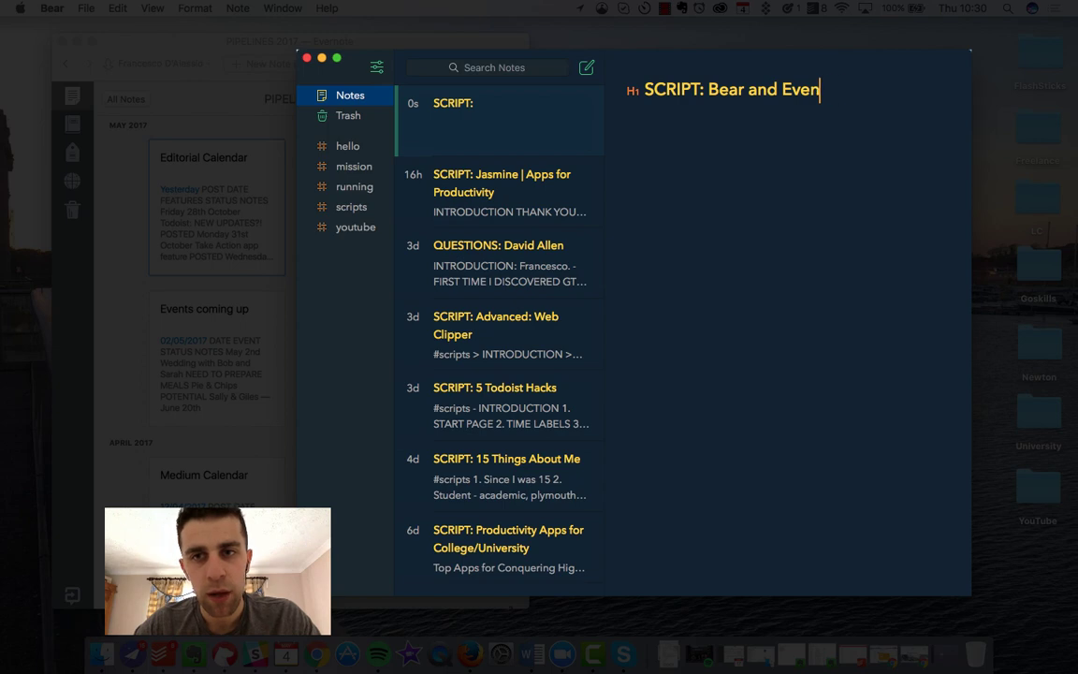
{"action": "type", "text": "rnote s"}
{"action": "type", "text": "se"}
{"action": "key", "text": "Return"}
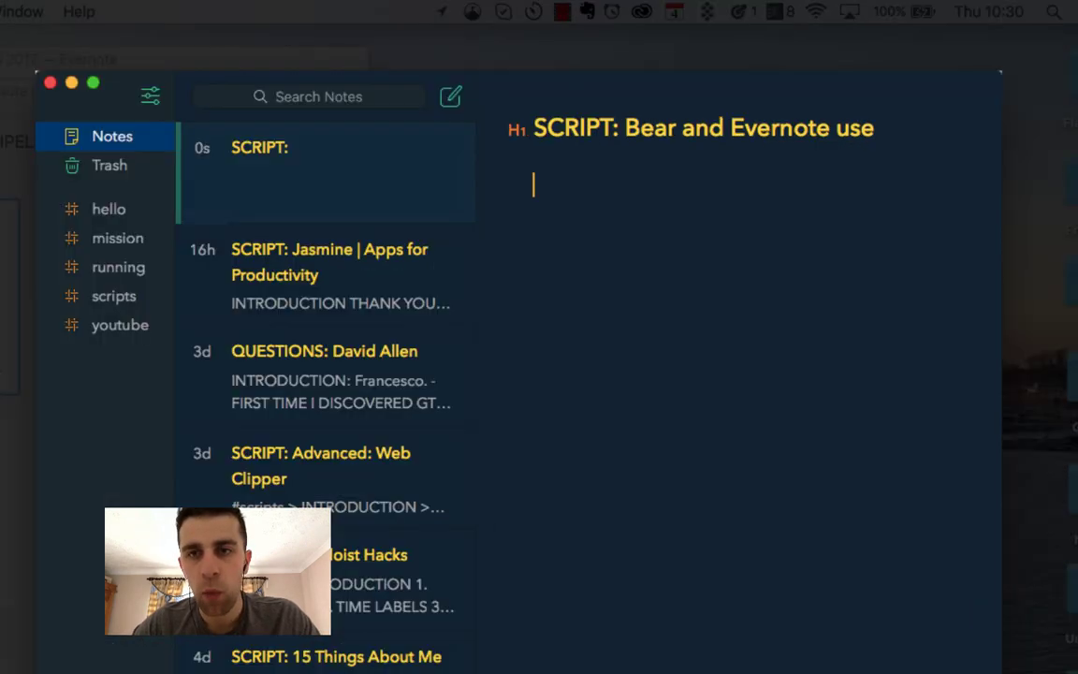
Add the #scripts tag and open the note from the scripts tag list.
{"action": "type", "text": "#scripts"}
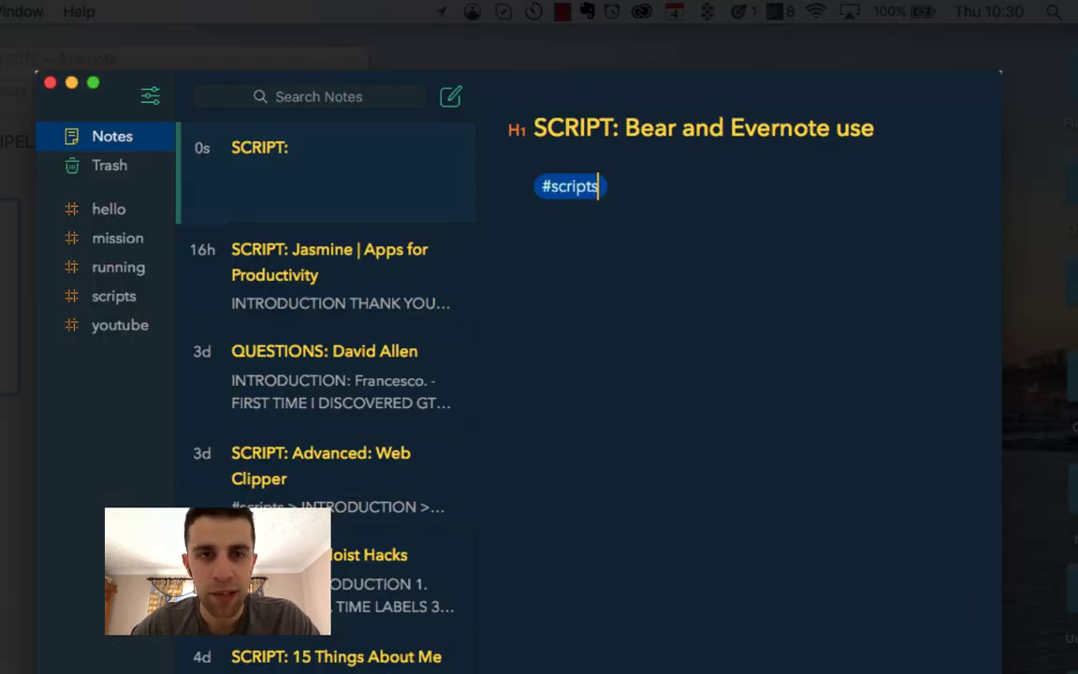
{"action": "key", "text": "Return"}
{"action": "left_click", "coordinate": [137, 304]}
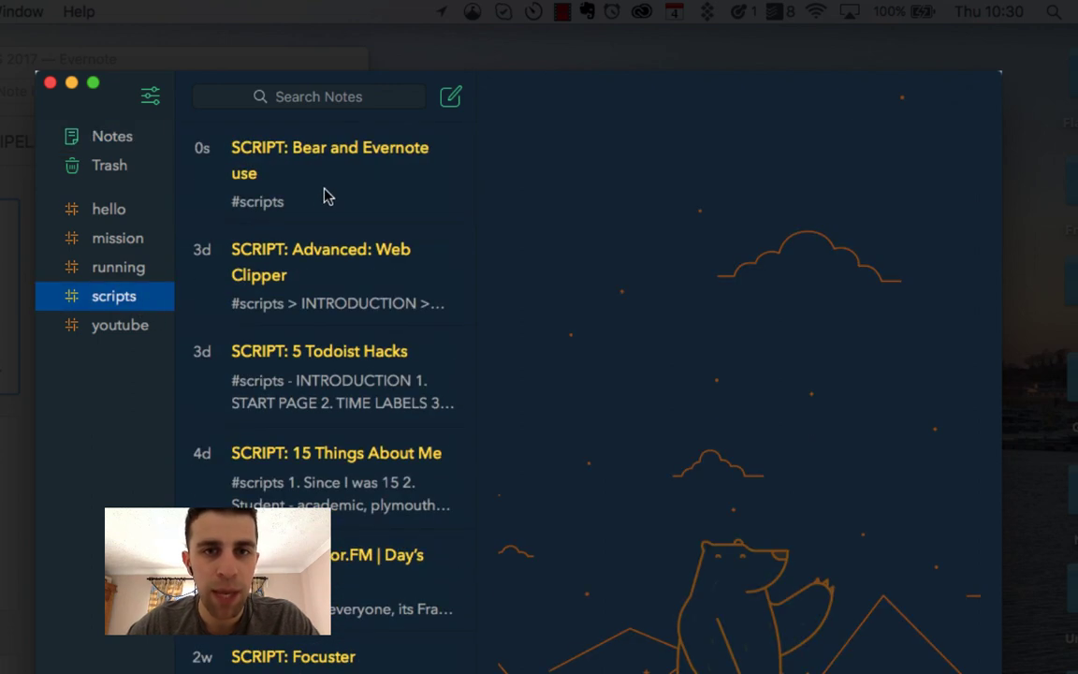
{"action": "left_click", "coordinate": [327, 195]}
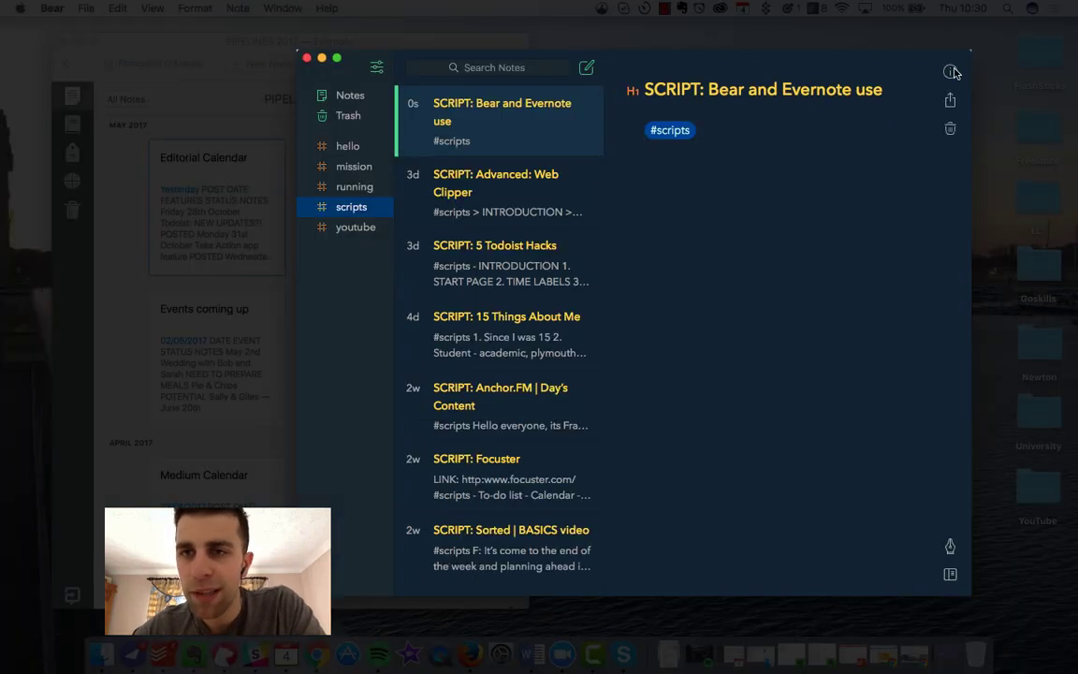
{"action": "left_click", "coordinate": [971, 102]}
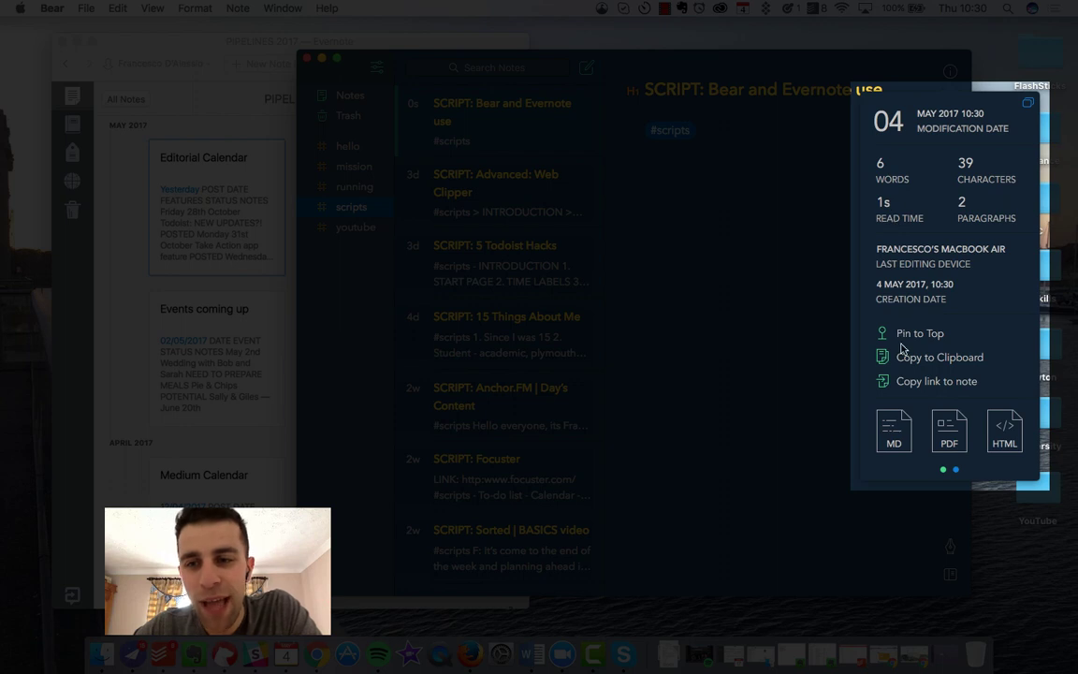
{"action": "scroll", "coordinate": [936, 426], "scroll_direction": "right", "scroll_amount": 3}
{"action": "scroll", "coordinate": [950, 428], "scroll_direction": "left", "scroll_amount": 1}
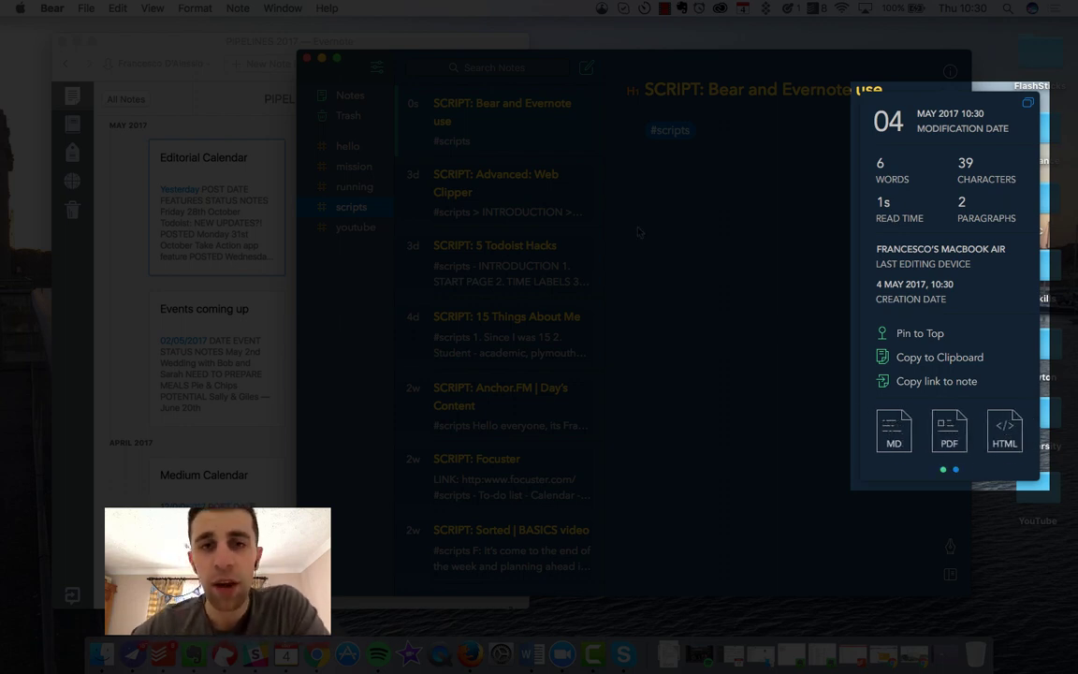
{"action": "key", "text": "super+shift+e"}
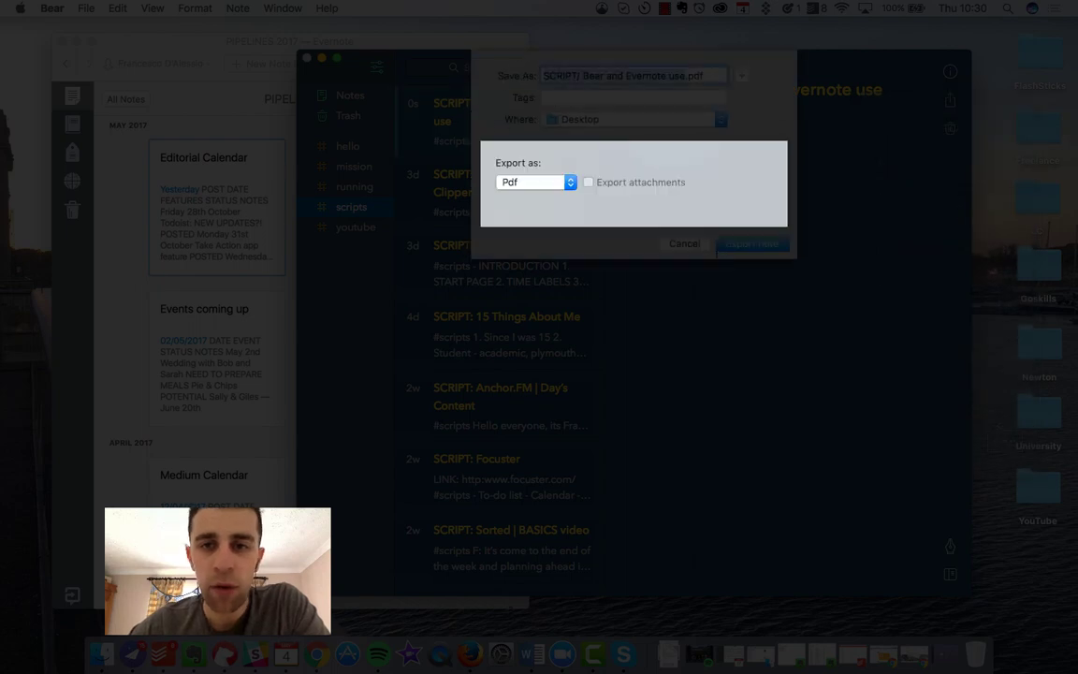
{"action": "left_click", "coordinate": [685, 245]}
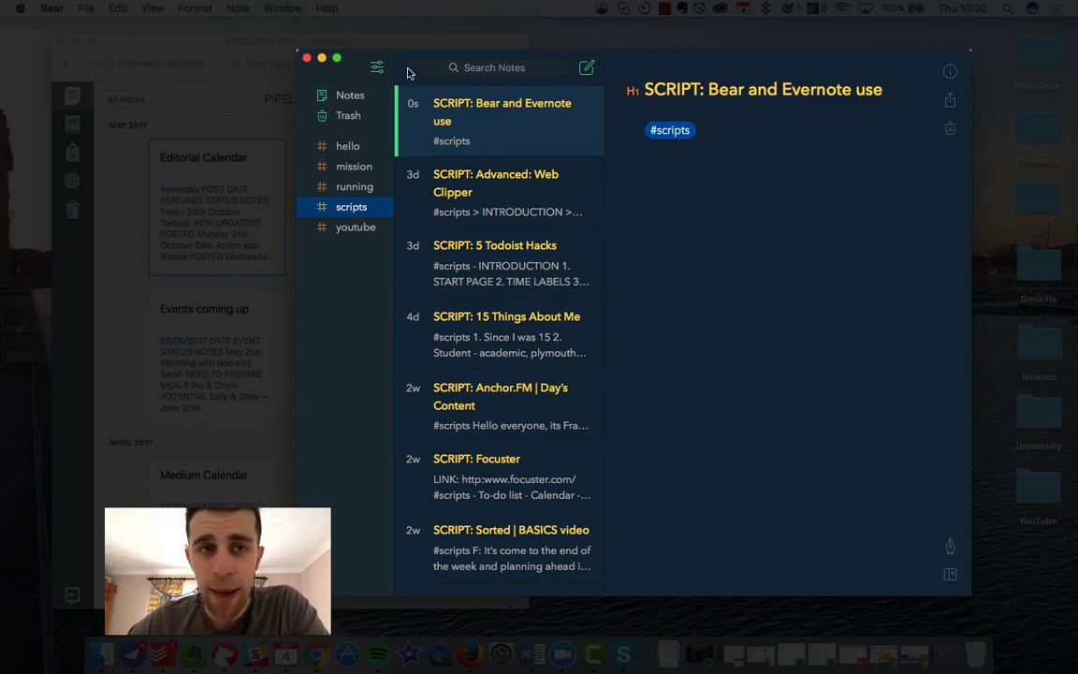
Apply the Toothpaste theme from the Themes section of Bear's preferences.
{"action": "left_click_drag", "start_coordinate": [382, 69], "coordinate": [683, 41]}
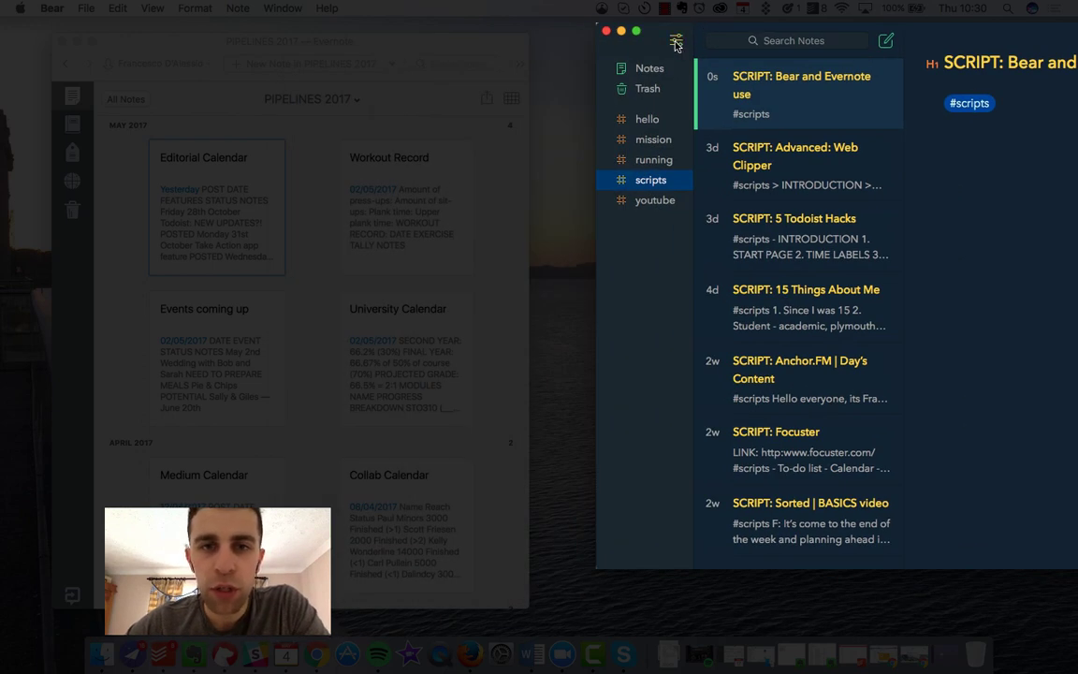
{"action": "key", "text": "super+comma"}
{"action": "left_click", "coordinate": [509, 176]}
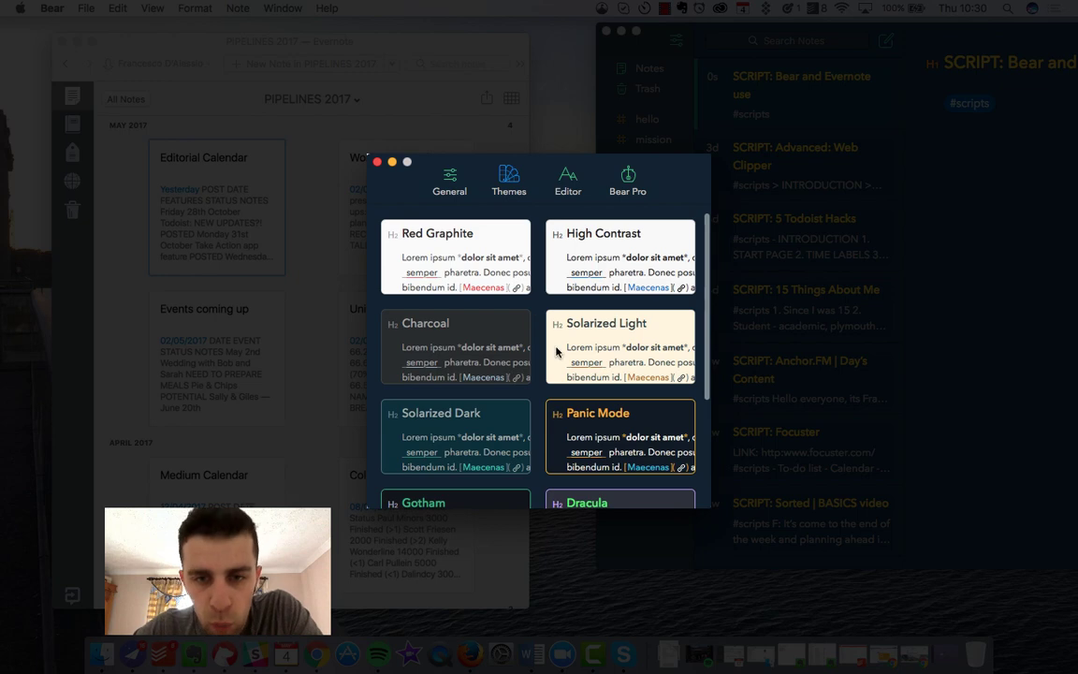
{"action": "scroll", "coordinate": [558, 351], "scroll_direction": "down", "scroll_amount": 4}
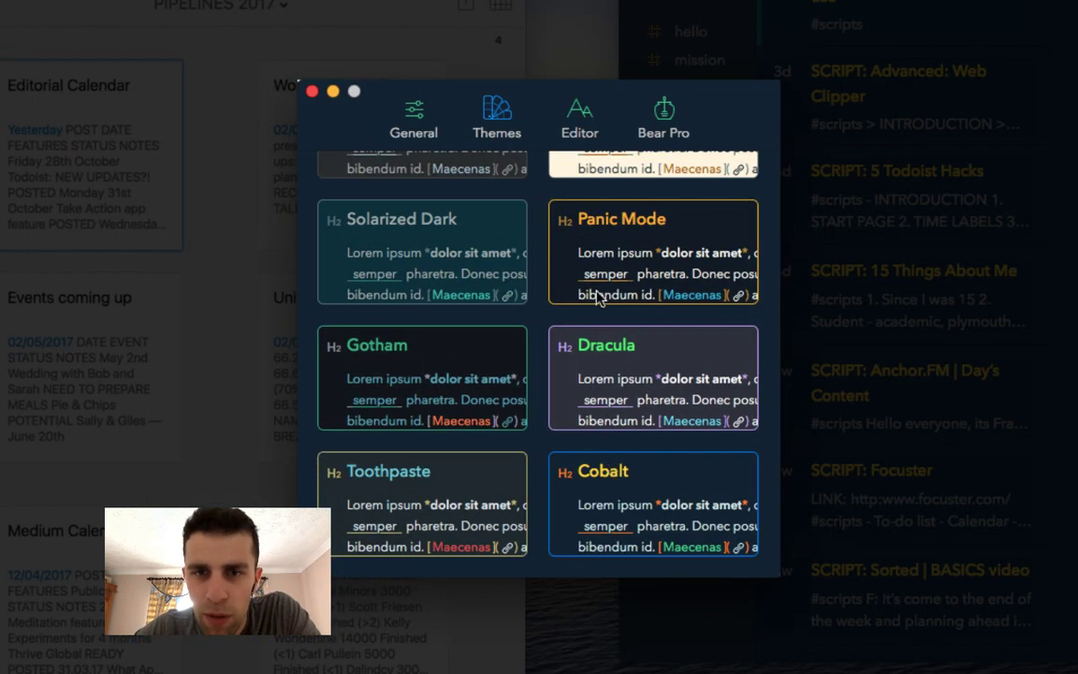
{"action": "left_click", "coordinate": [598, 295]}
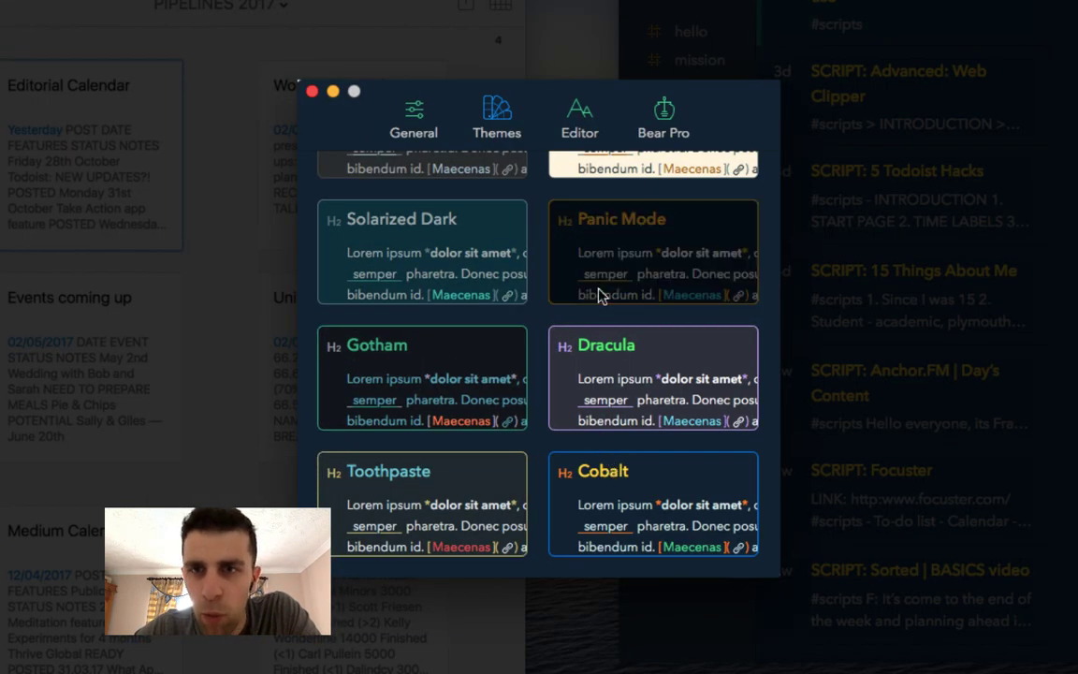
{"action": "left_click", "coordinate": [475, 490]}
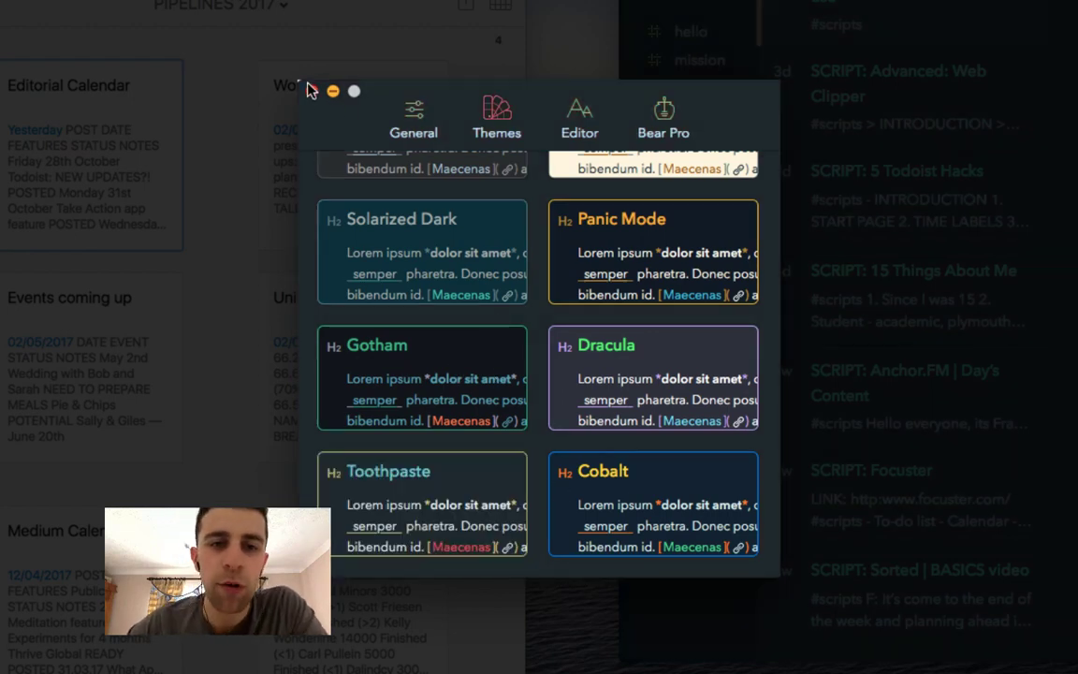
{"action": "scroll", "coordinate": [469, 315], "scroll_direction": "up", "scroll_amount": 5}
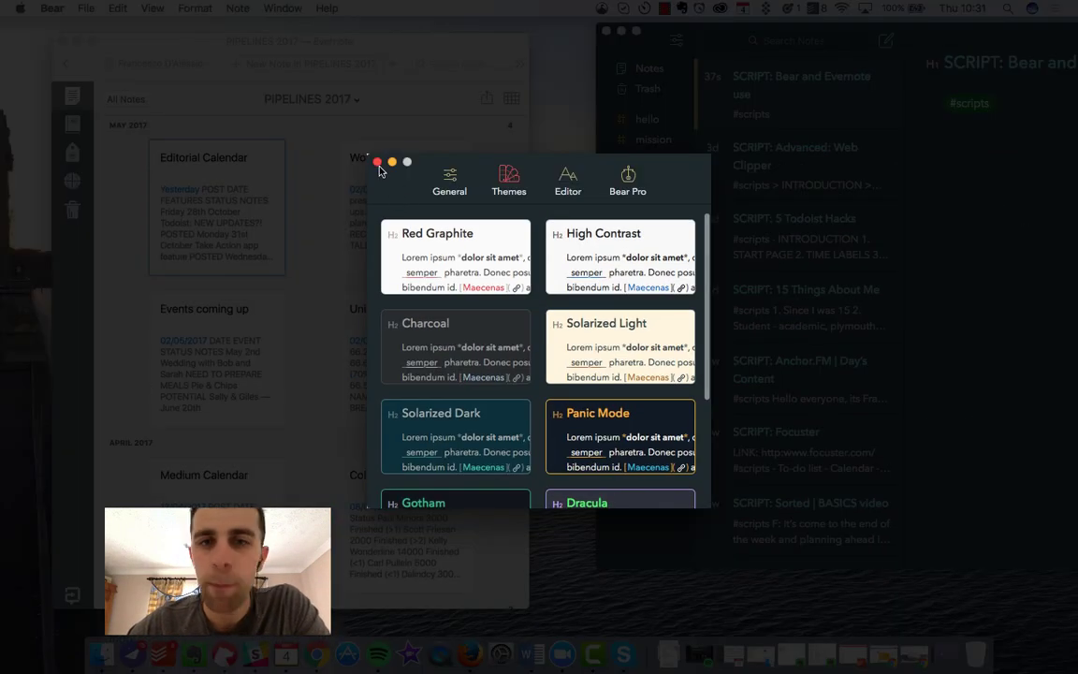
{"action": "left_click", "coordinate": [376, 163]}
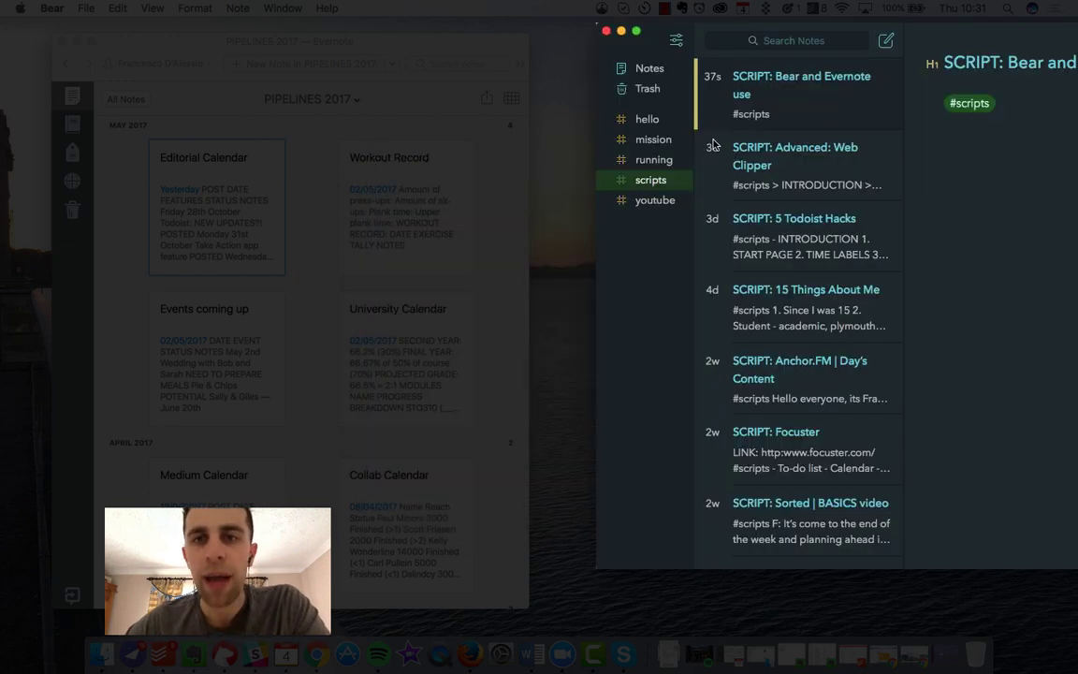
{"action": "left_click_drag", "start_coordinate": [902, 29], "coordinate": [756, 53]}
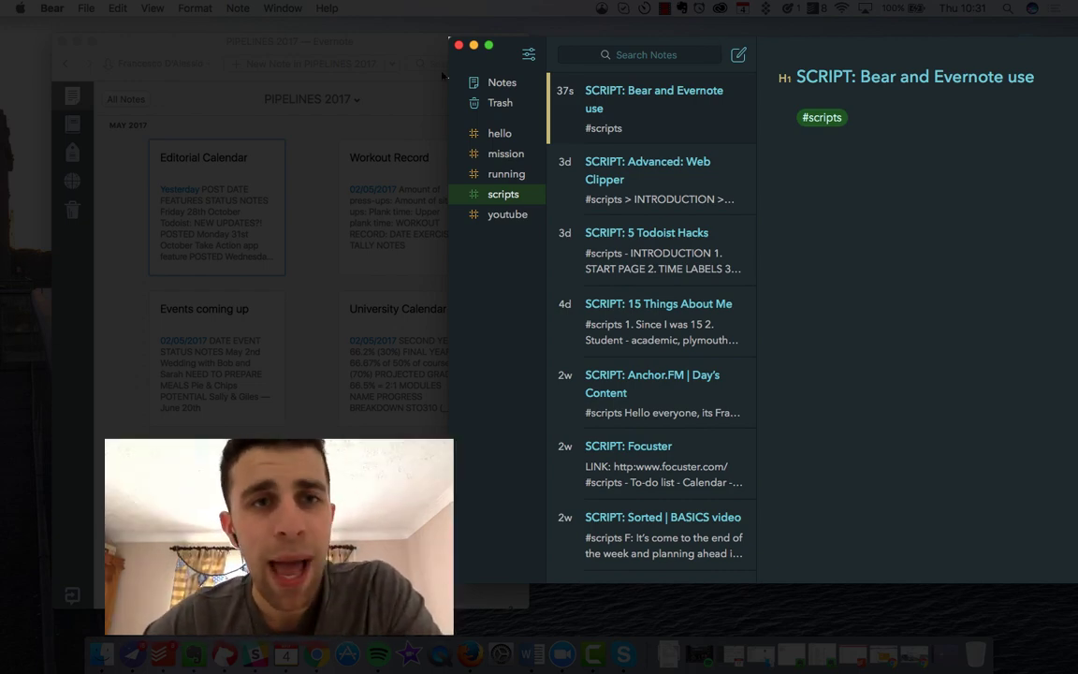
{"action": "left_click", "coordinate": [443, 77]}
{"action": "left_click", "coordinate": [615, 42]}
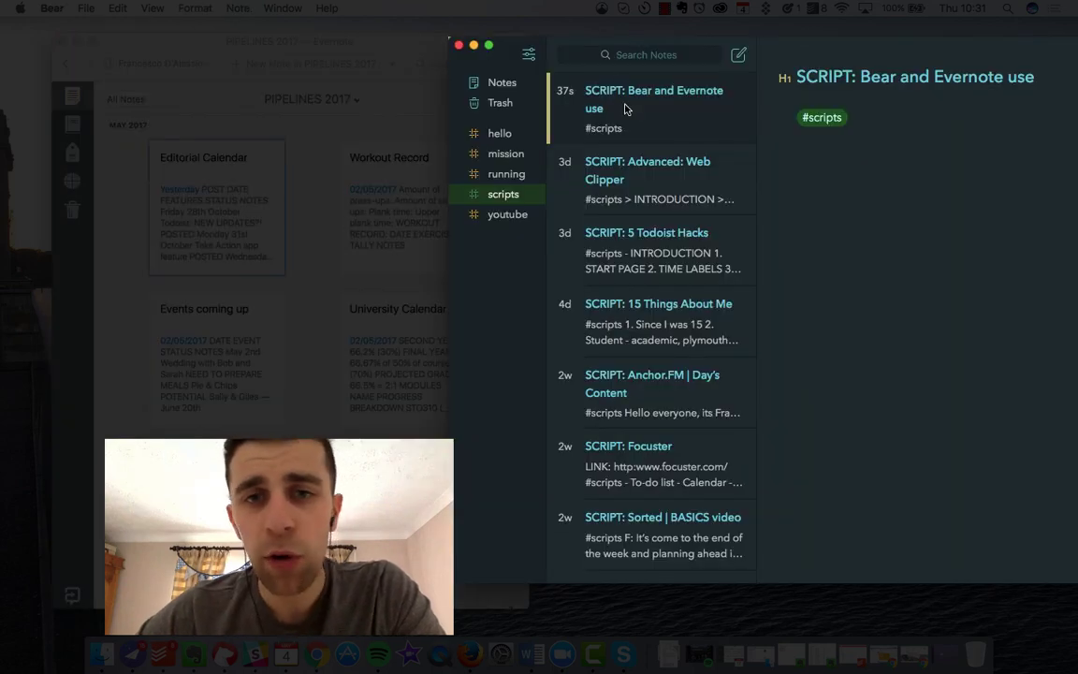